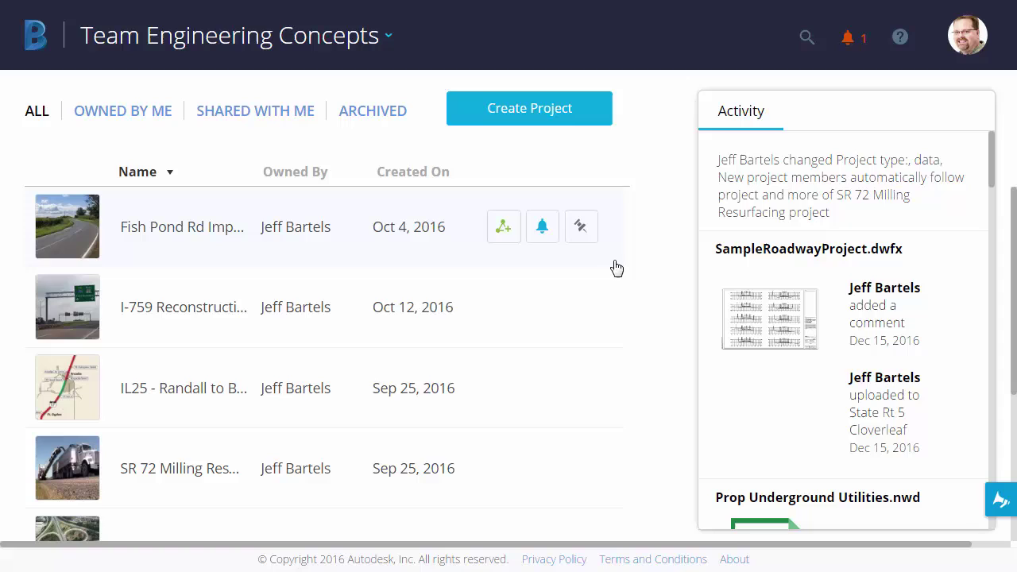
# Step: Open the empty Shared Files folder inside the Tyrell Rd. Extension project
pyautogui.scroll(-3, 645, 277)
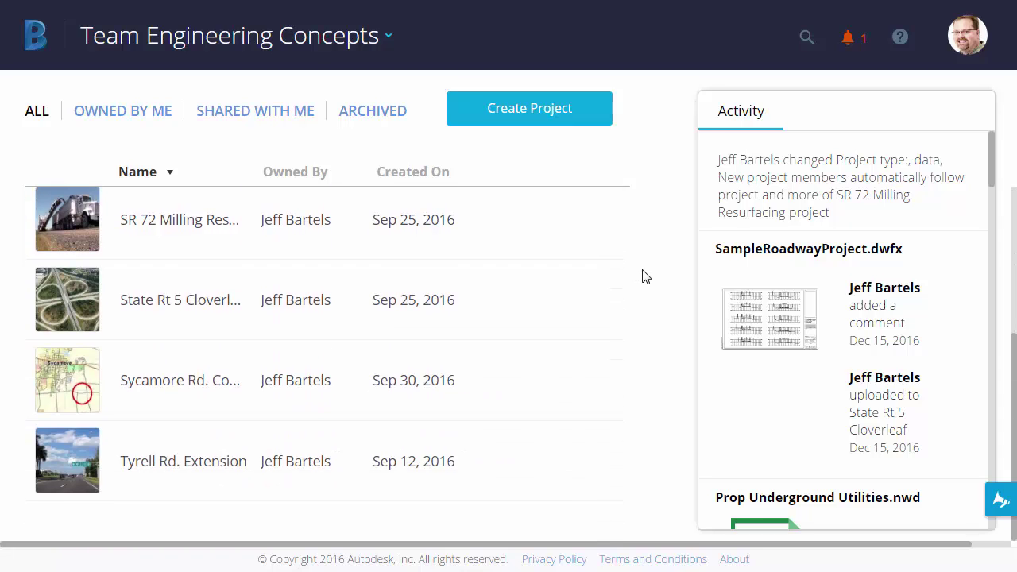
pyautogui.click(117, 468)
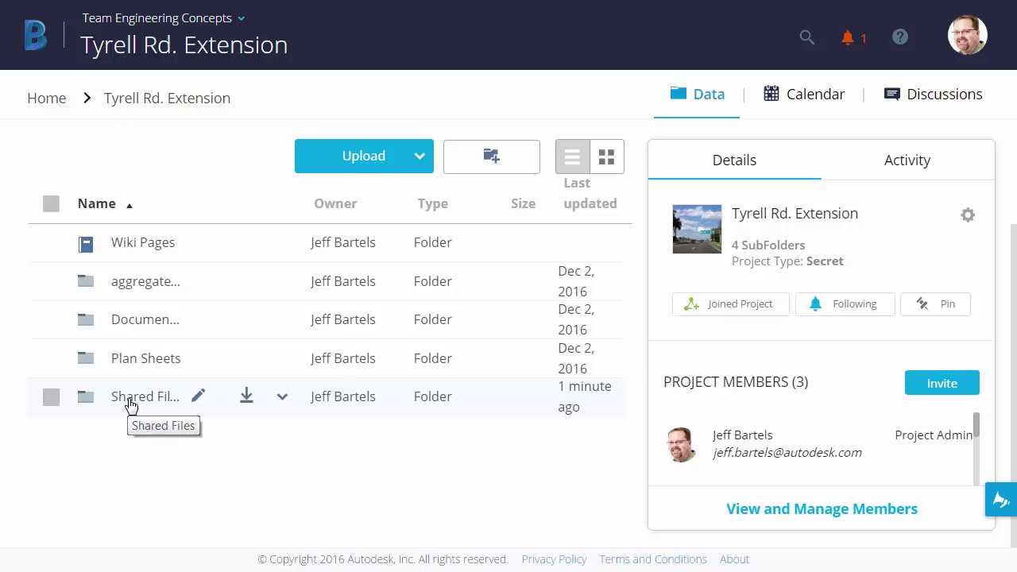
pyautogui.click(131, 401)
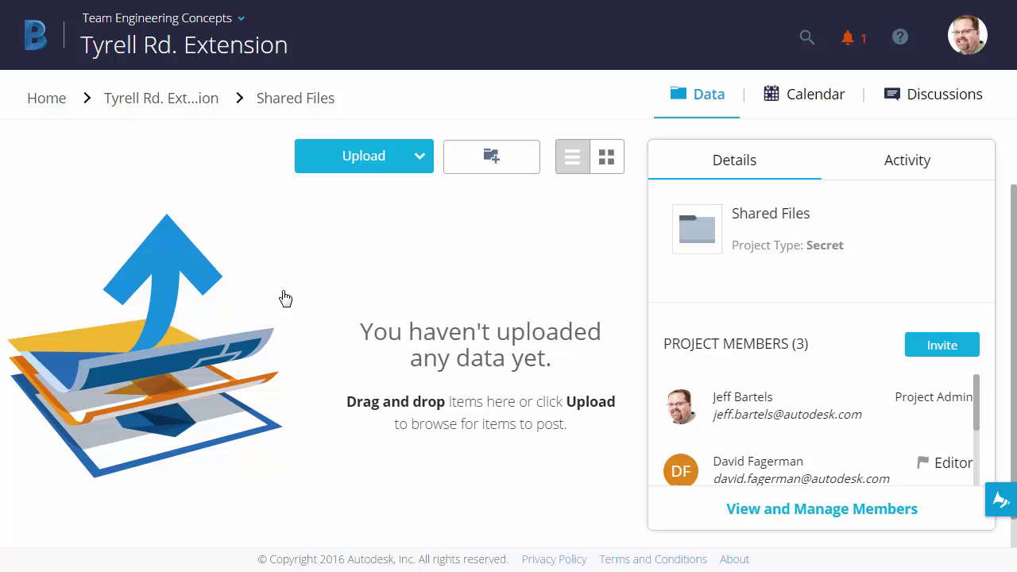
# Step: In Explorer, confirm project-files.zip holds five drawings, then return to the CAD files folder
pyautogui.hotkey('alt', 'Tab')
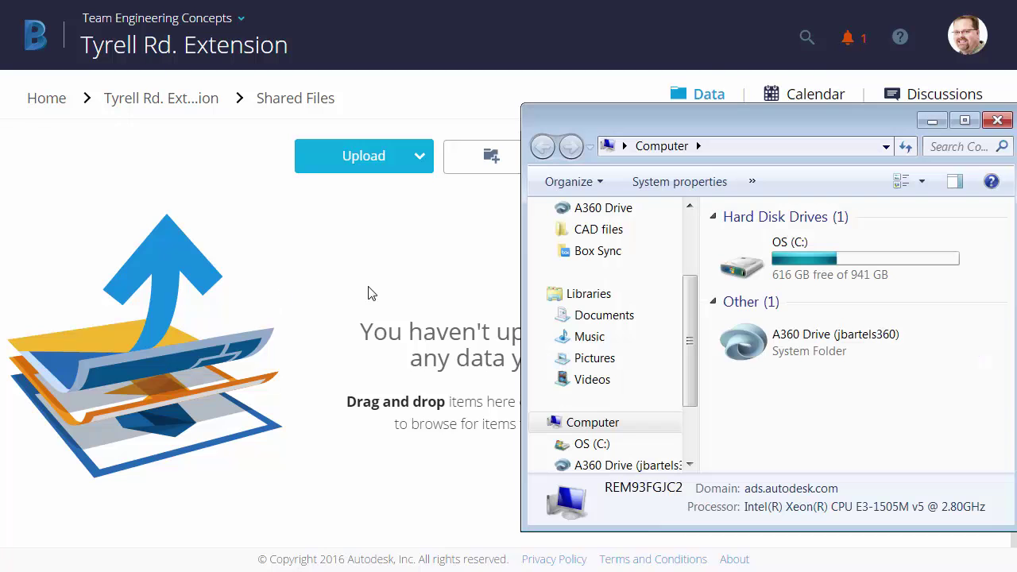
pyautogui.click(584, 231)
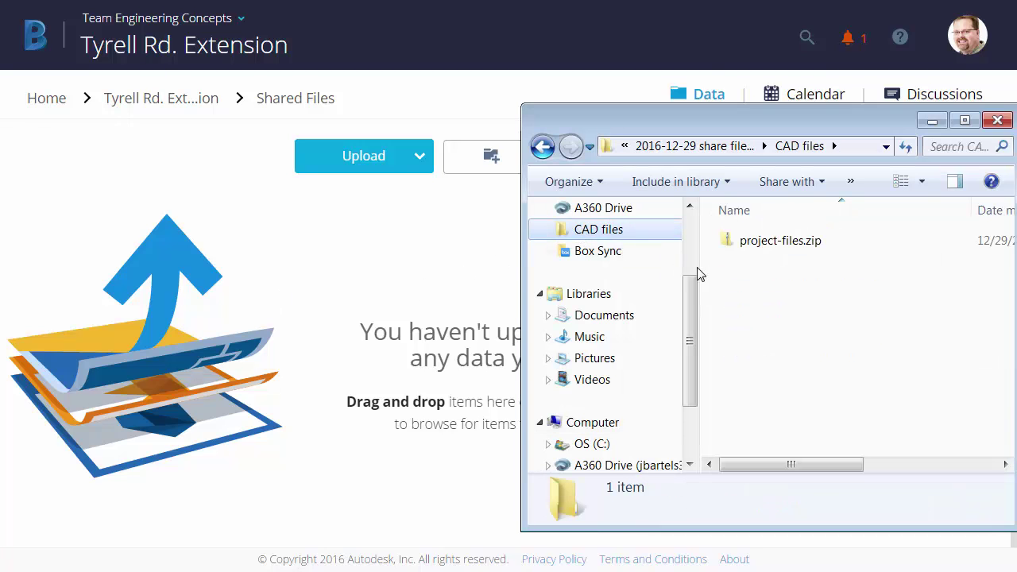
pyautogui.doubleClick(757, 247)
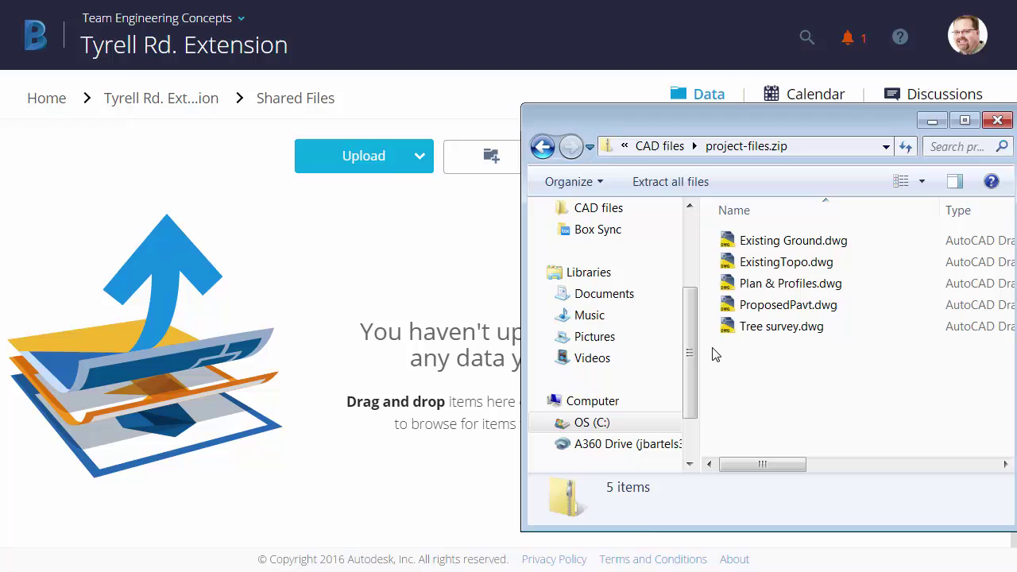
pyautogui.click(543, 146)
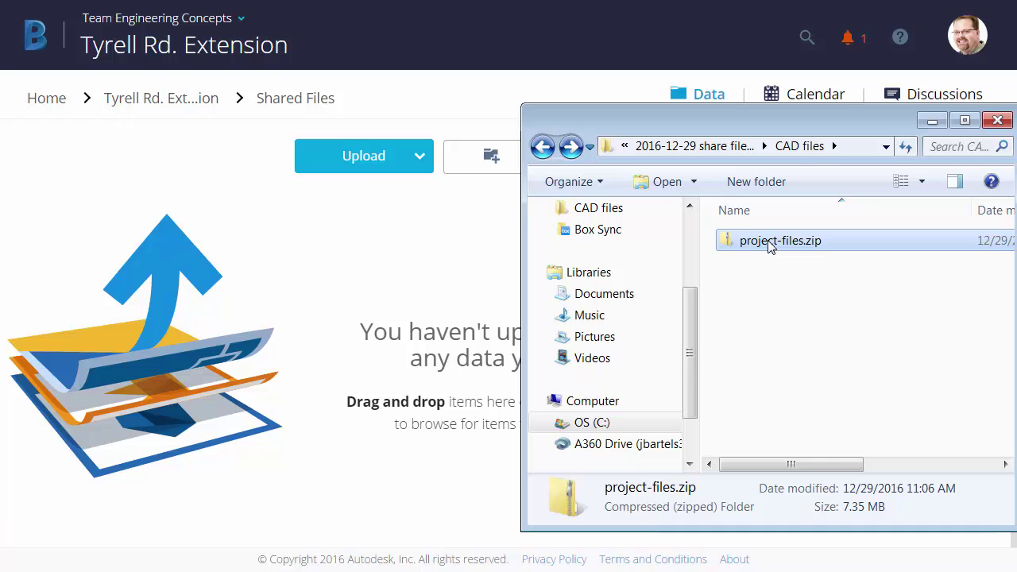
# Step: Drag project-files.zip onto Shared Files, uploading it as a 7.4 MB V1 archive
pyautogui.moveTo(768, 240); pyautogui.dragTo(359, 345)
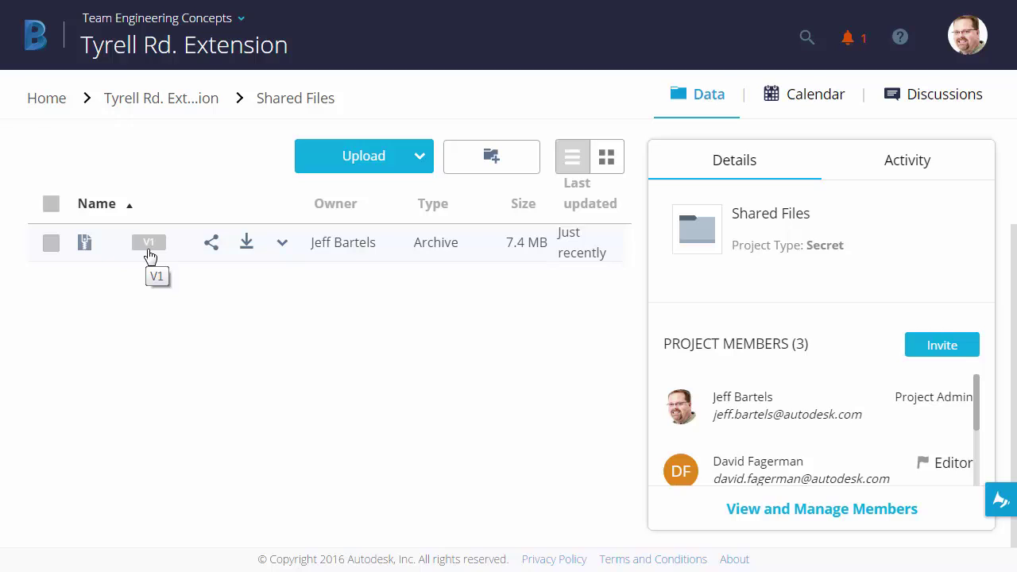
# Step: Enable a public link for project-files.zip with viewer downloads allowed and no password
pyautogui.click(211, 247)
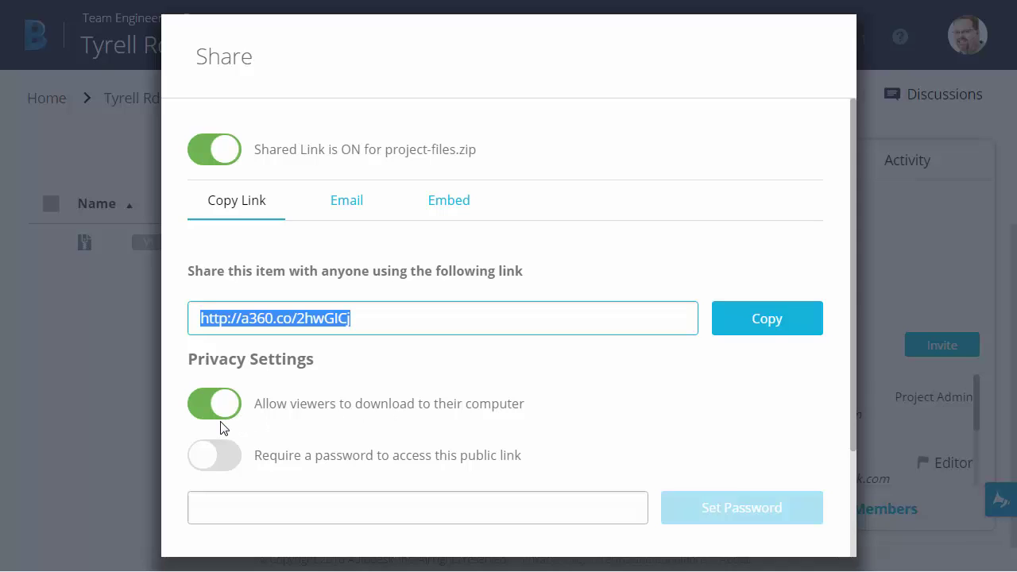
pyautogui.click(204, 459)
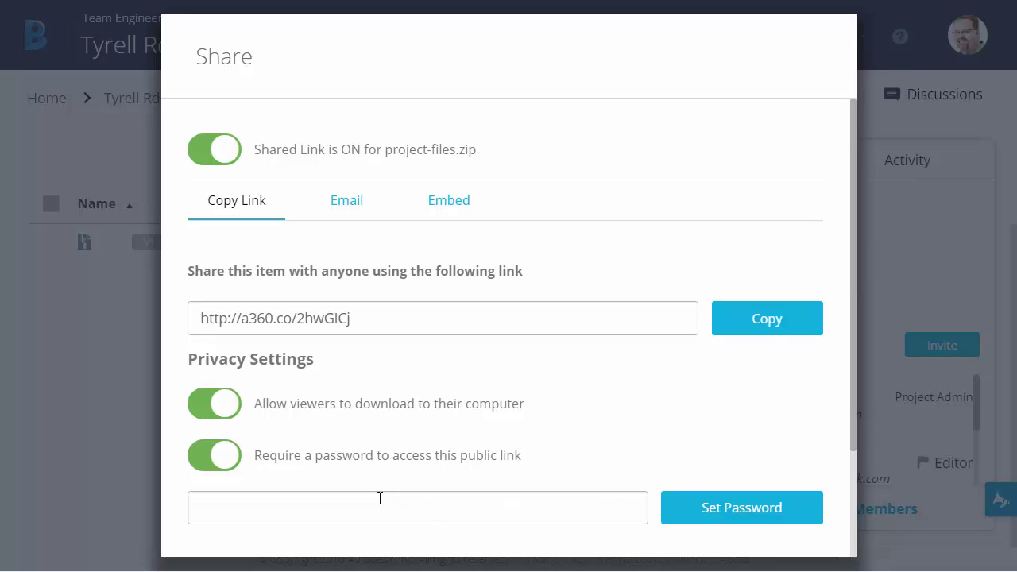
pyautogui.click(224, 461)
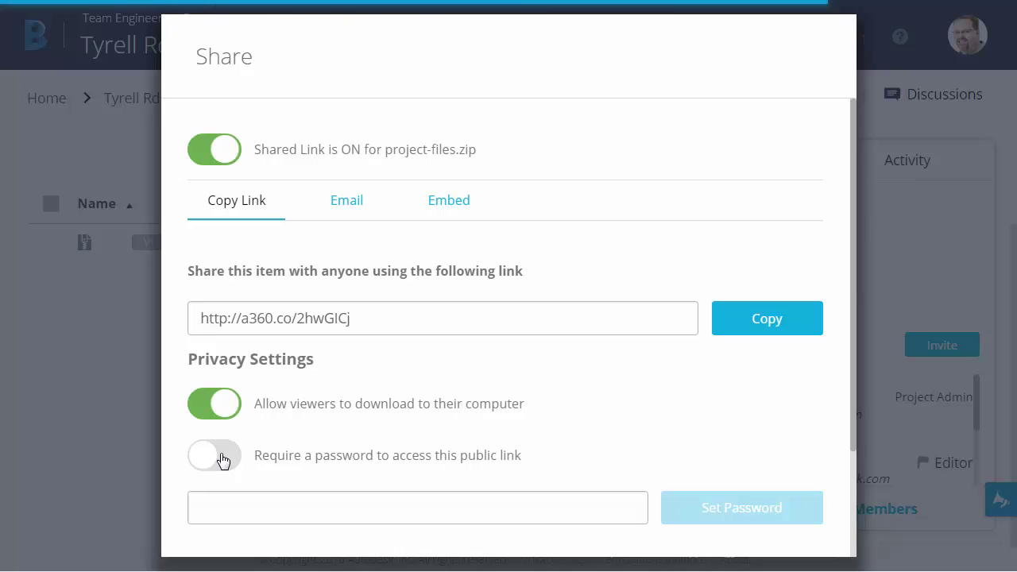
# Step: E-mail the link to the recipient's address with the message 'I would like to share this file with you'
pyautogui.click(342, 203)
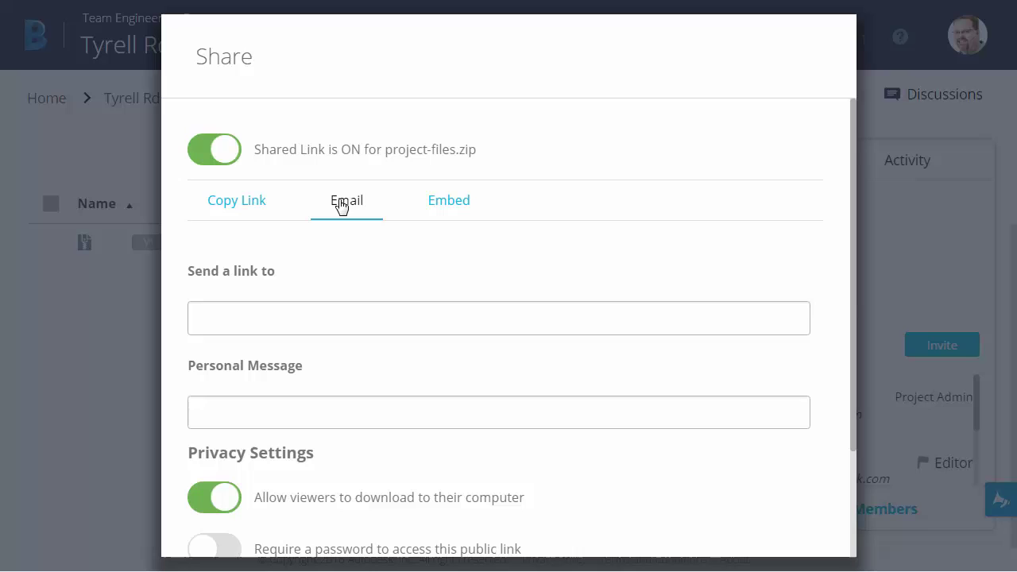
pyautogui.click(243, 319)
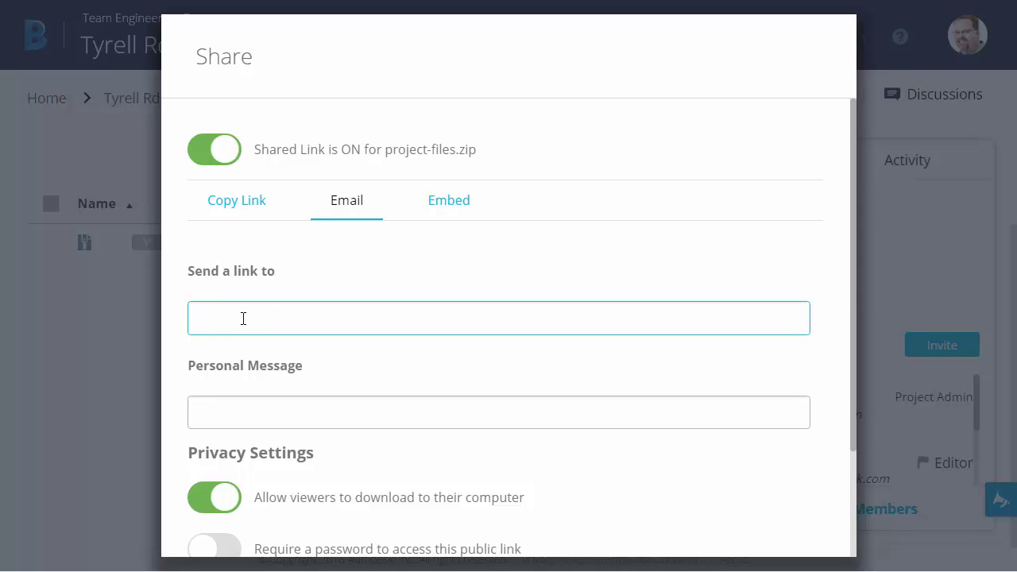
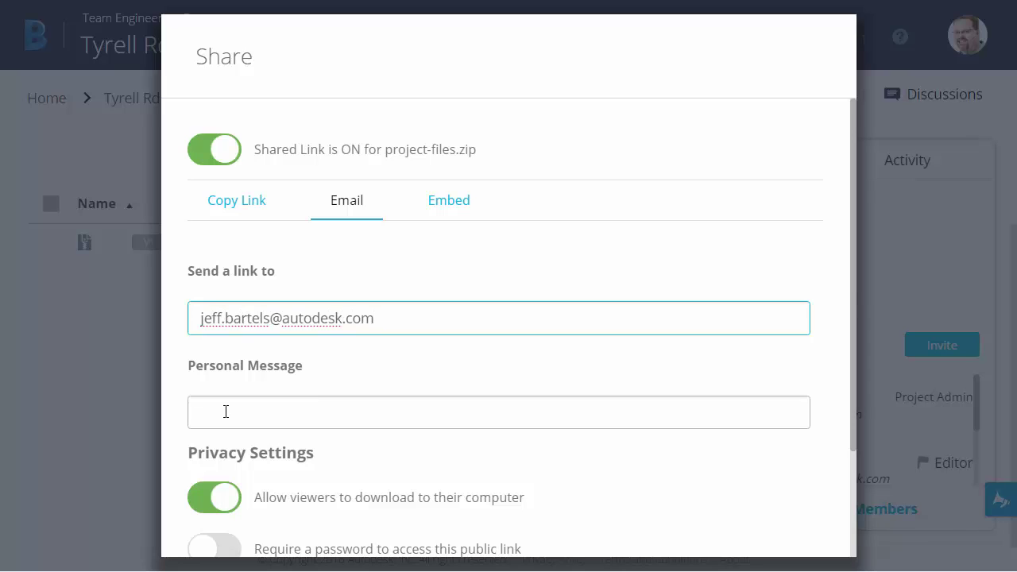
pyautogui.click(226, 411)
pyautogui.write('I')
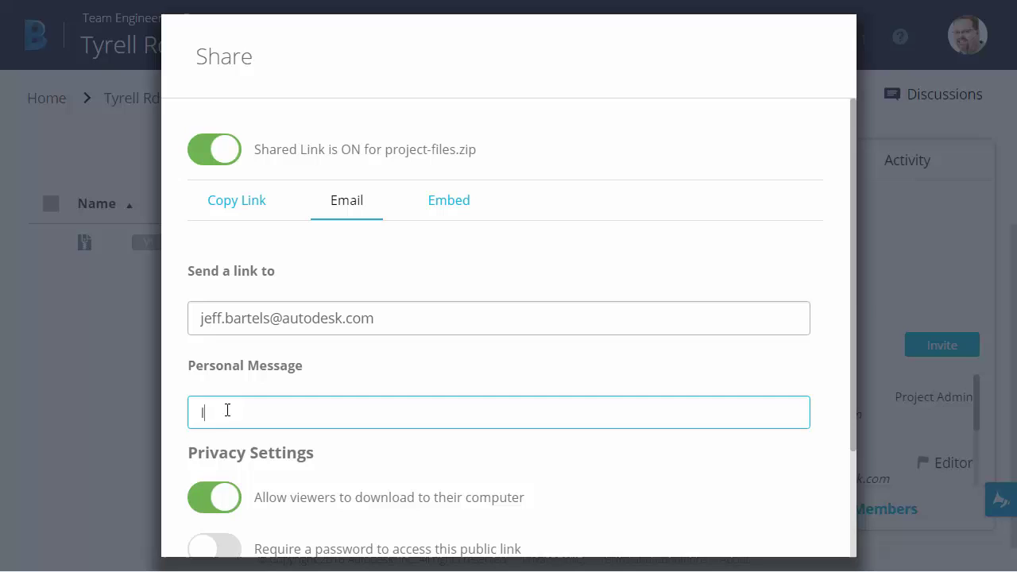
pyautogui.write(' would like to share this file with you')
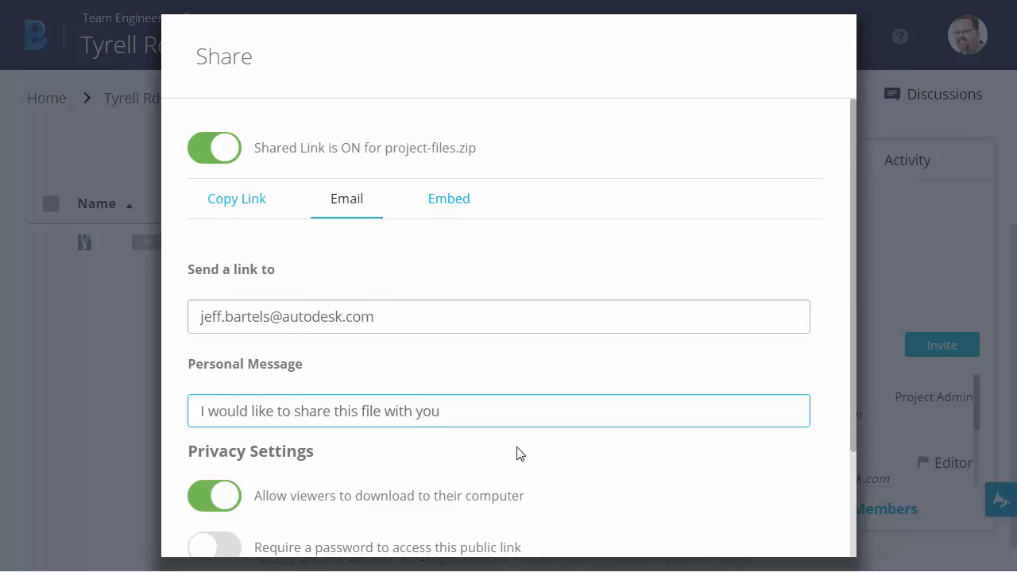
pyautogui.scroll(-2, 517, 449)
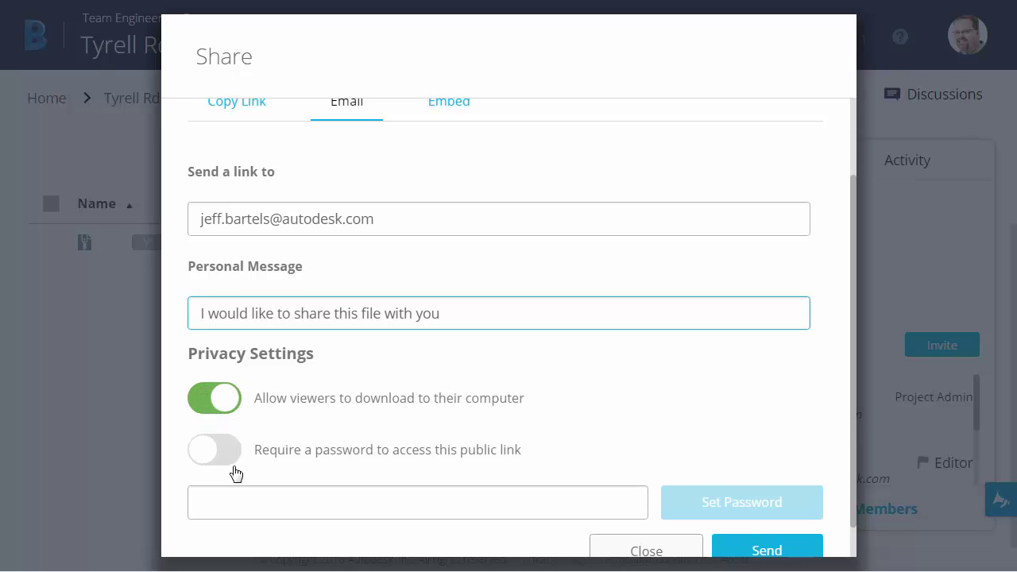
pyautogui.scroll(-1, 548, 462)
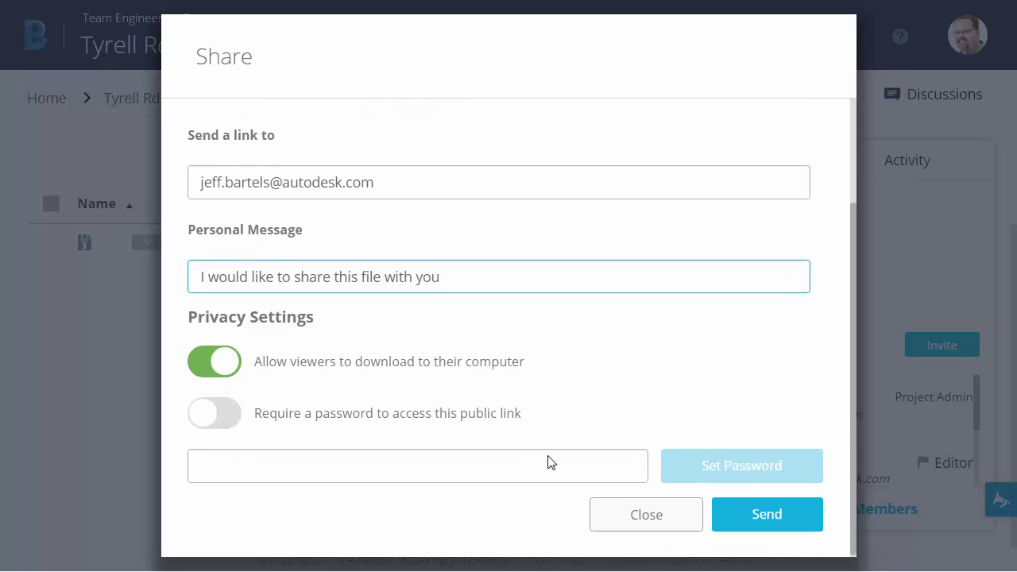
pyautogui.click(754, 517)
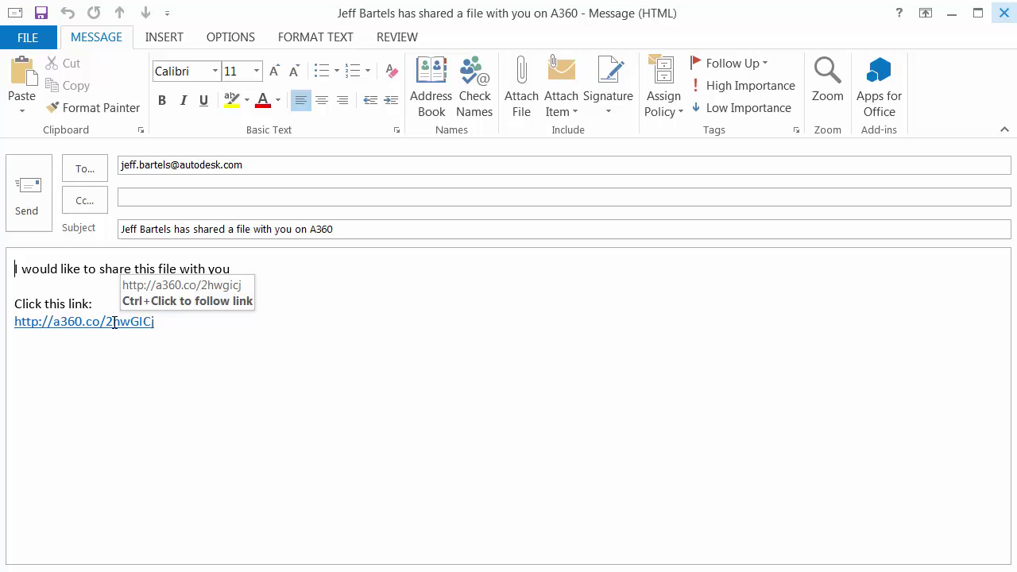
pyautogui.keyDown('ctrl'); pyautogui.click(114, 324); pyautogui.keyUp('ctrl')
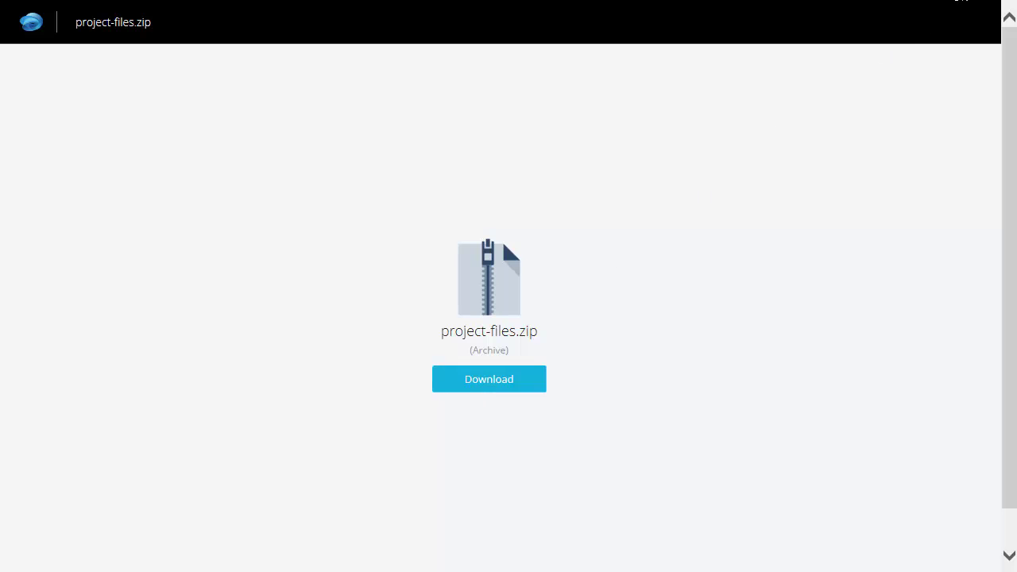
# Step: Close the A360 download page for project-files.zip
pyautogui.hotkey('alt', 'F4')
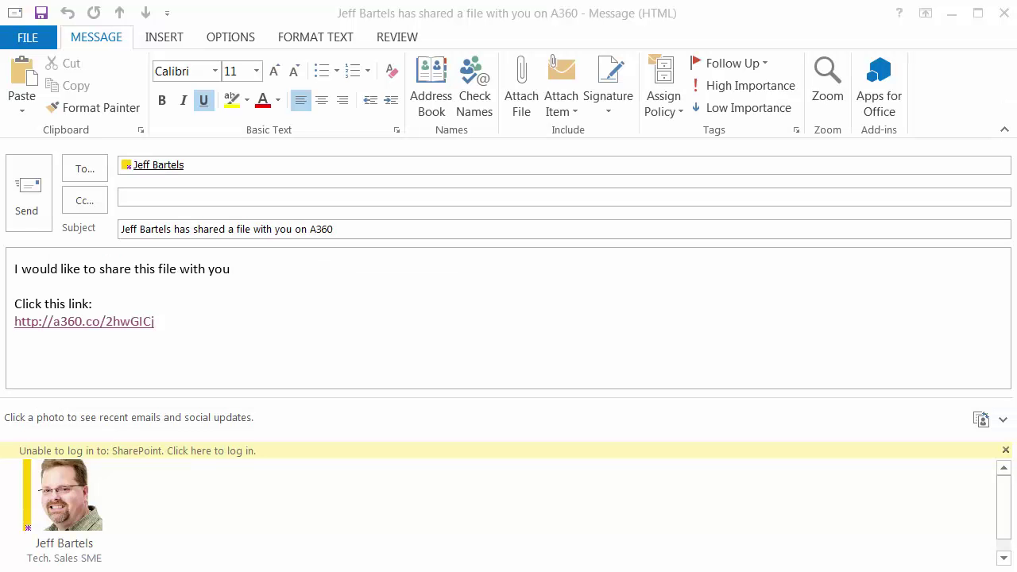
# Step: Discard the unsaved e-mail draft and generate 1024X768 iframe embed code for project-files.zip
pyautogui.click(1004, 13)
pyautogui.click(501, 346)
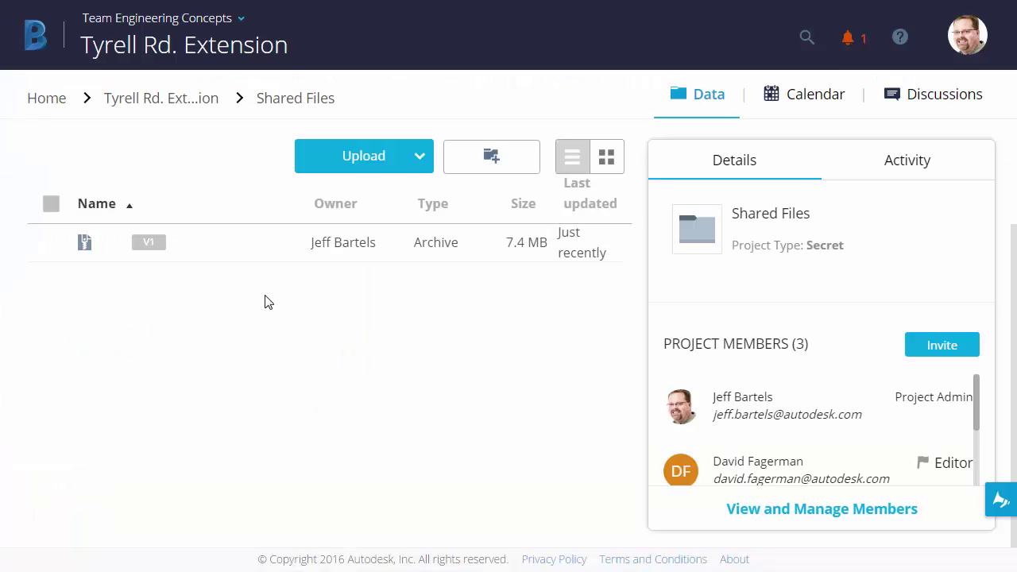
pyautogui.click(214, 245)
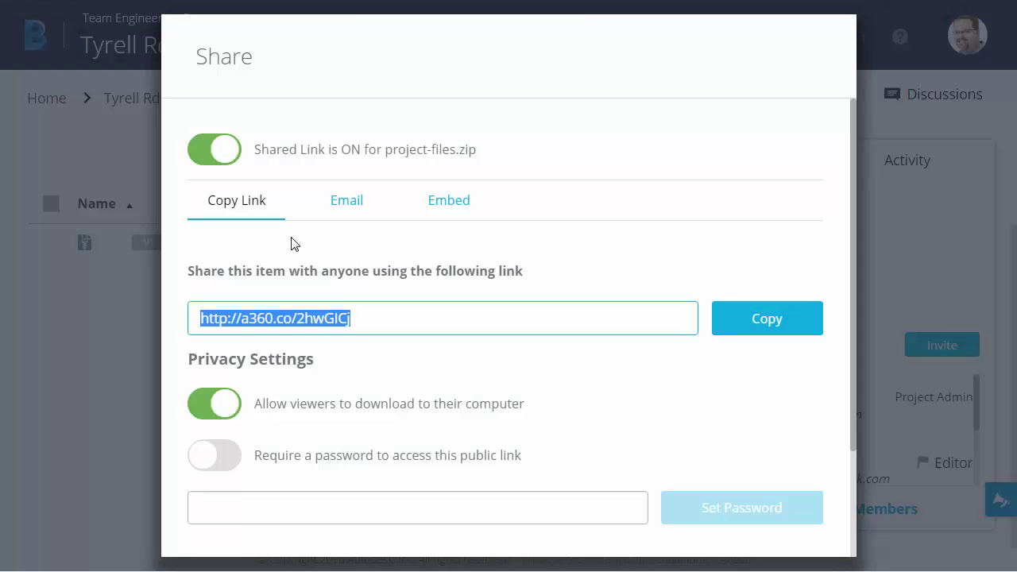
pyautogui.click(439, 203)
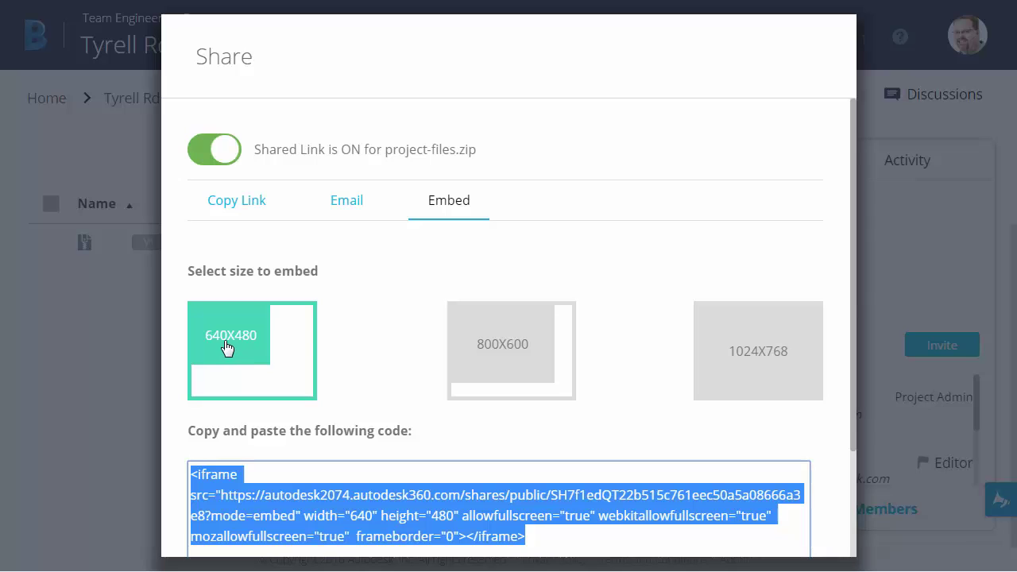
pyautogui.click(486, 350)
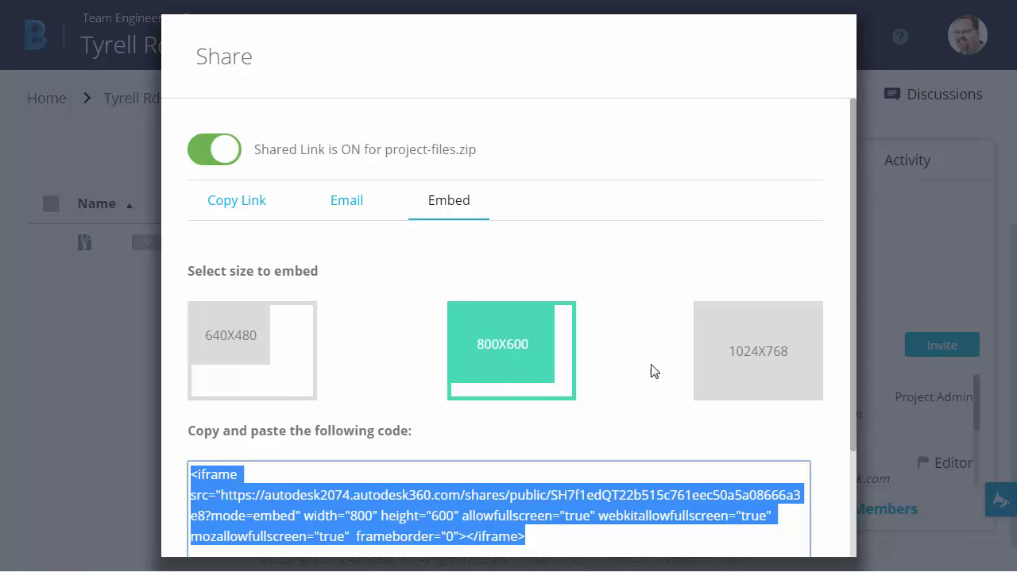
pyautogui.click(723, 365)
pyautogui.scroll(-1, 669, 363)
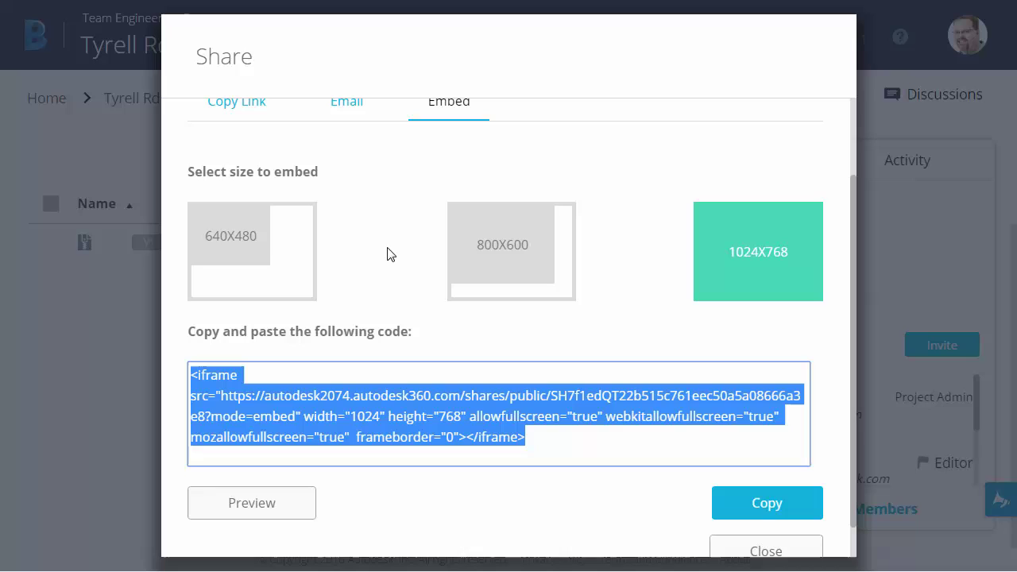
pyautogui.scroll(3, 387, 253)
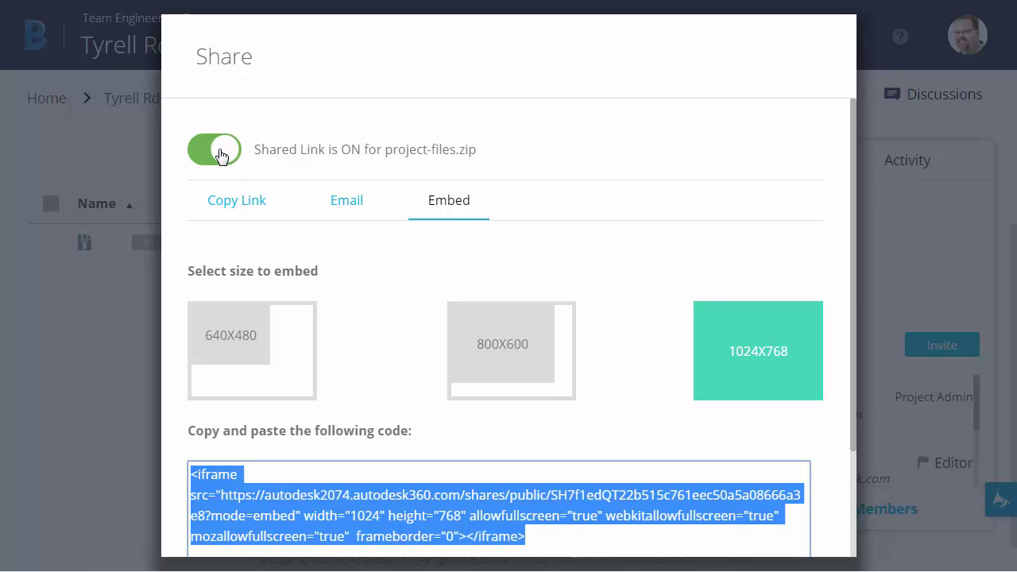
# Step: Deselect the embed code and close the Share dialog, returning to the Shared Files list
pyautogui.click(231, 186)
pyautogui.press('Escape')
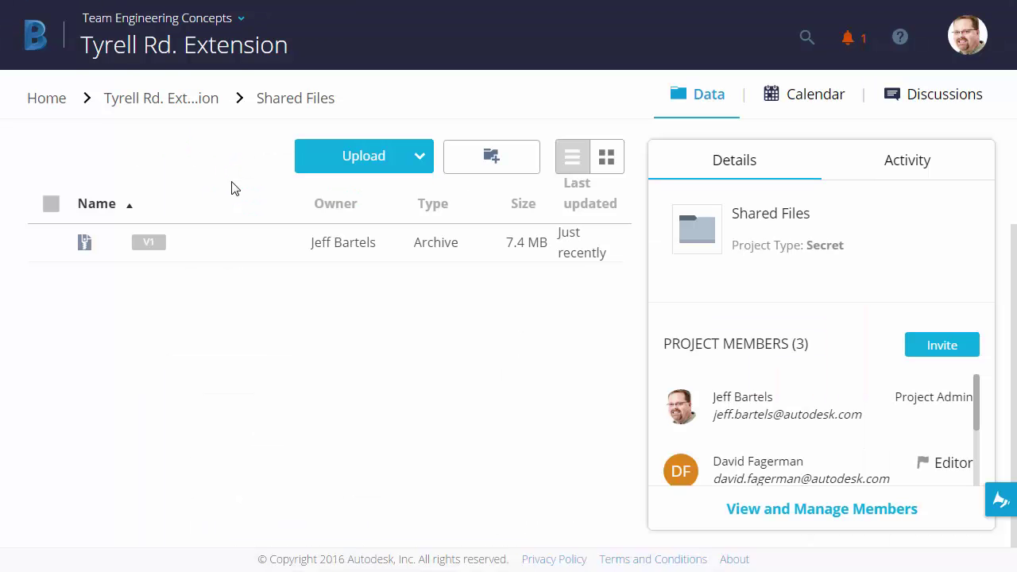